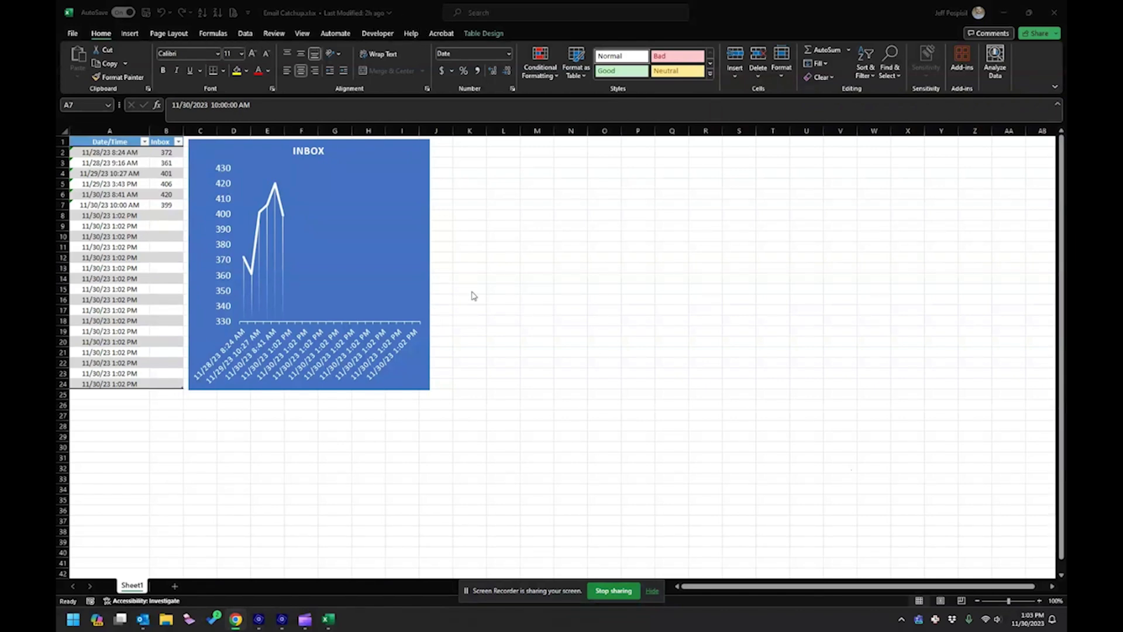
- Zoom the Excel inbox sheet in and then back out
{"action": "scroll", "coordinate": [474, 295], "scroll_direction": "up", "scroll_amount": 1, "text": "ctrl"}
{"action": "scroll", "coordinate": [474, 295], "scroll_direction": "up", "scroll_amount": 2, "text": "ctrl"}
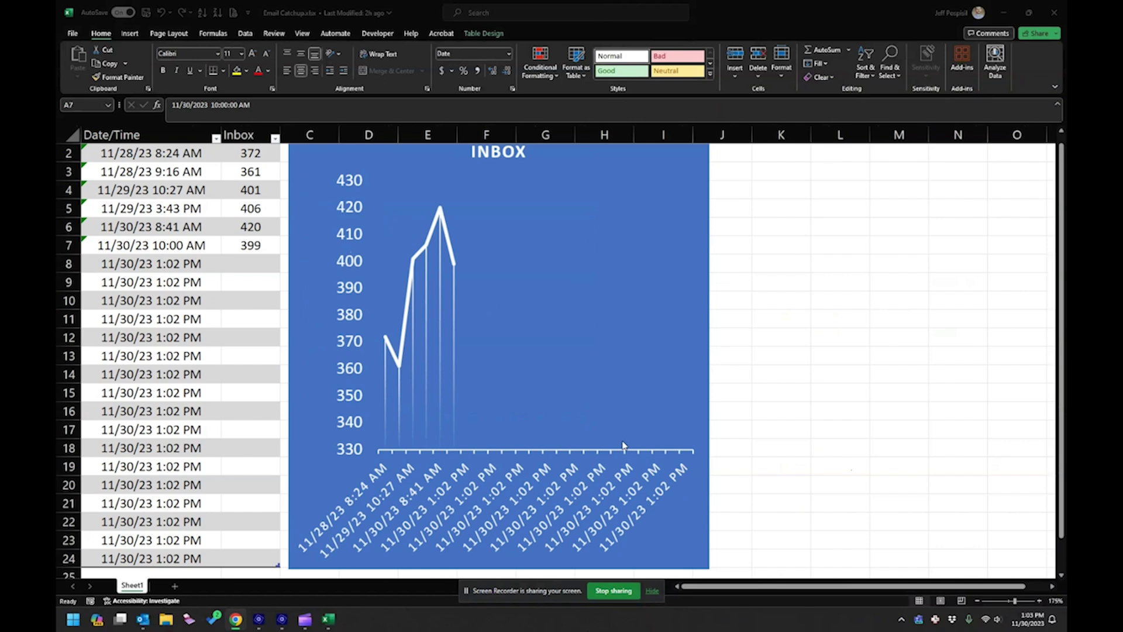
{"action": "scroll", "coordinate": [623, 445], "scroll_direction": "down", "scroll_amount": 2, "text": "ctrl"}
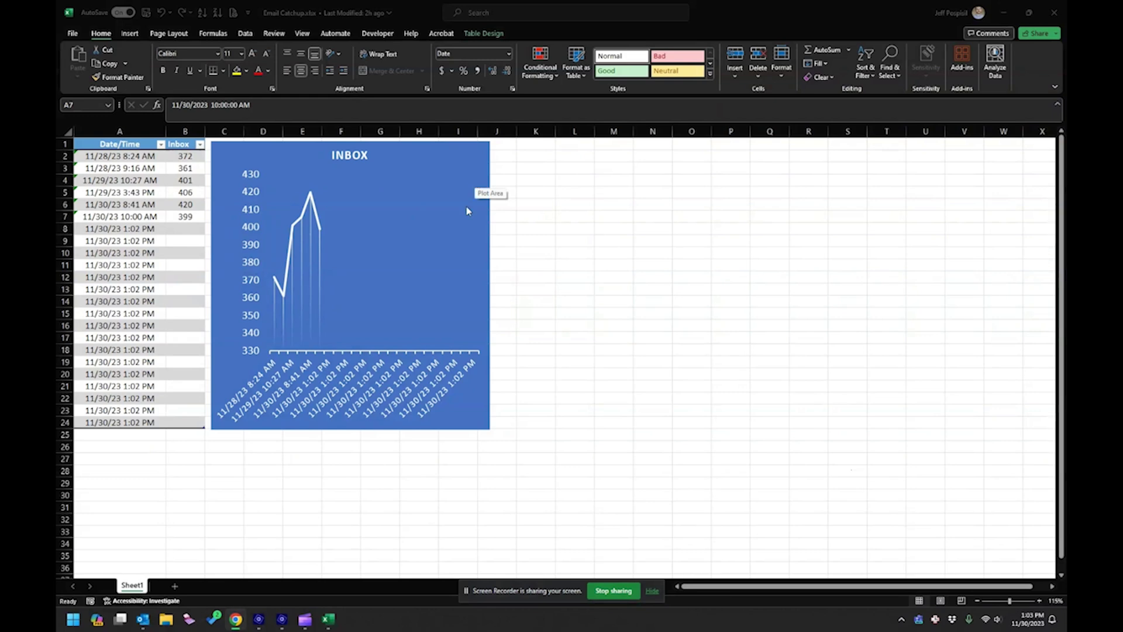
- Restore Excel down and minimize it, then restore Outlook from maximized
{"action": "mouse_move", "coordinate": [840, 9]}
{"action": "left_mouse_down"}
{"action": "mouse_move", "coordinate": [821, 48]}
{"action": "mouse_move", "coordinate": [755, 40]}
{"action": "left_mouse_up"}
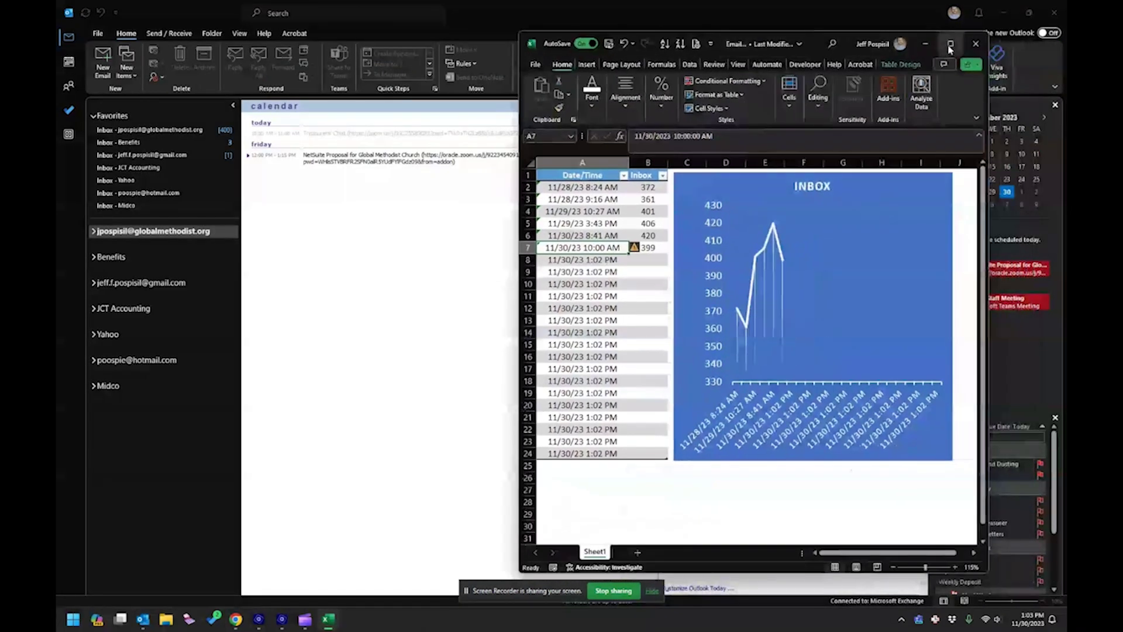
{"action": "left_click", "coordinate": [882, 9]}
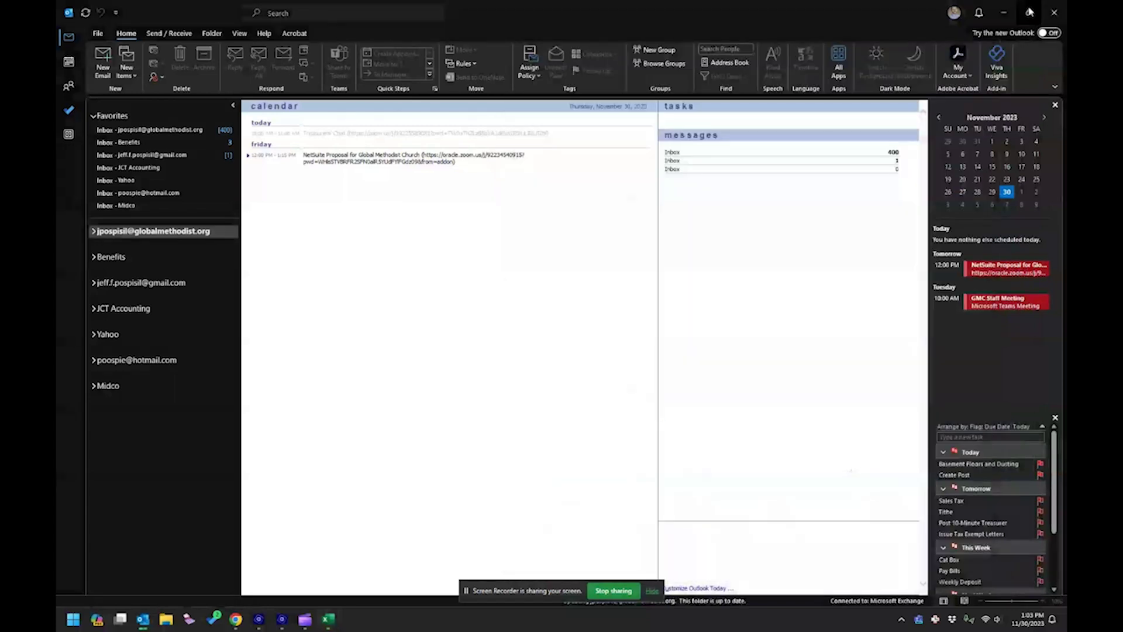
{"action": "left_click", "coordinate": [1029, 11]}
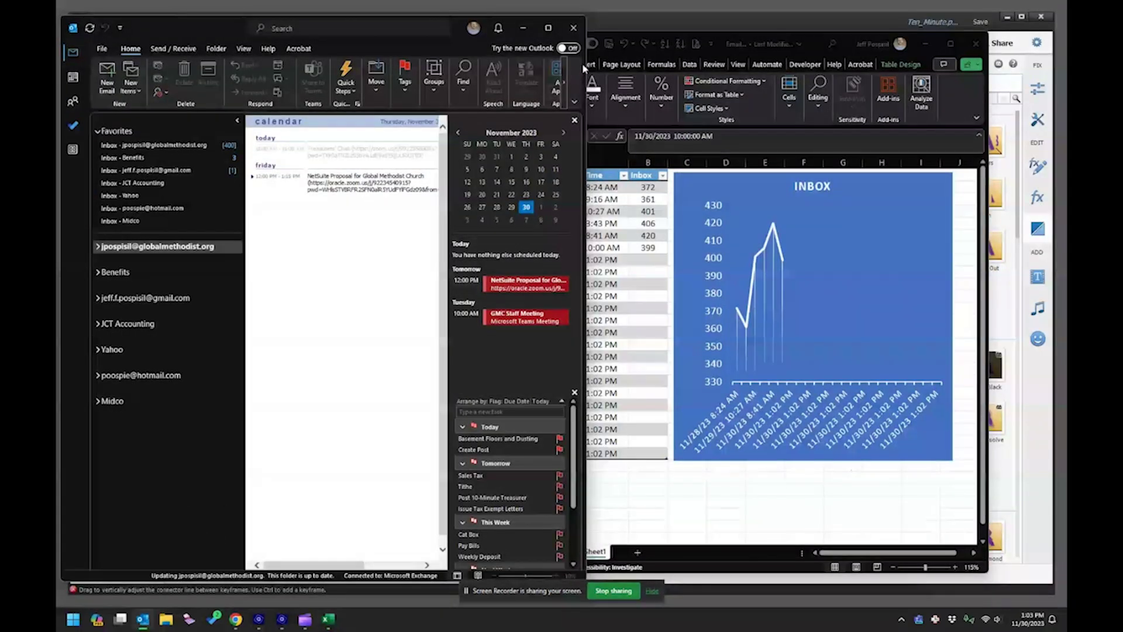
- Narrow Outlook slightly and move the Excel window to the right beside it
{"action": "left_click_drag", "start_coordinate": [583, 68], "coordinate": [576, 69]}
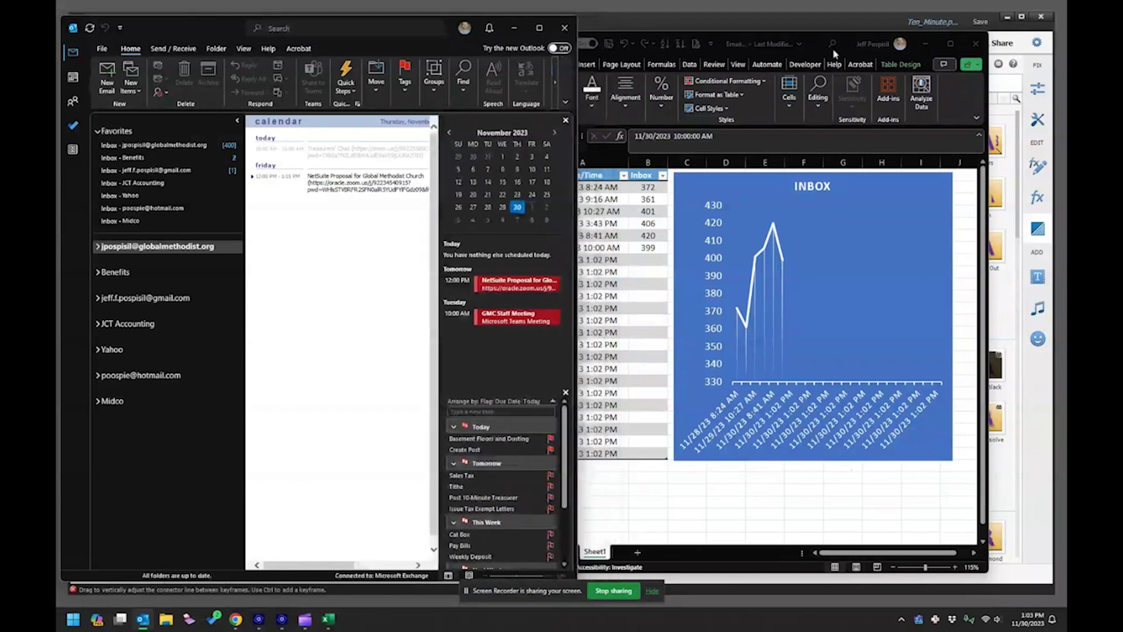
{"action": "left_click", "coordinate": [843, 31]}
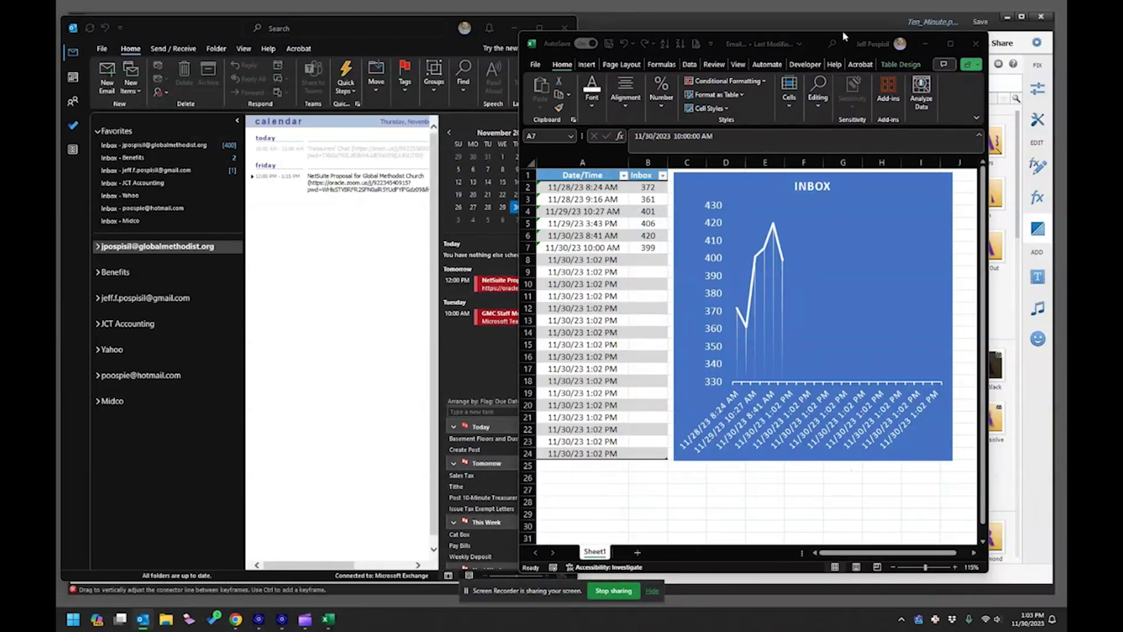
{"action": "left_click_drag", "start_coordinate": [842, 30], "coordinate": [899, 16]}
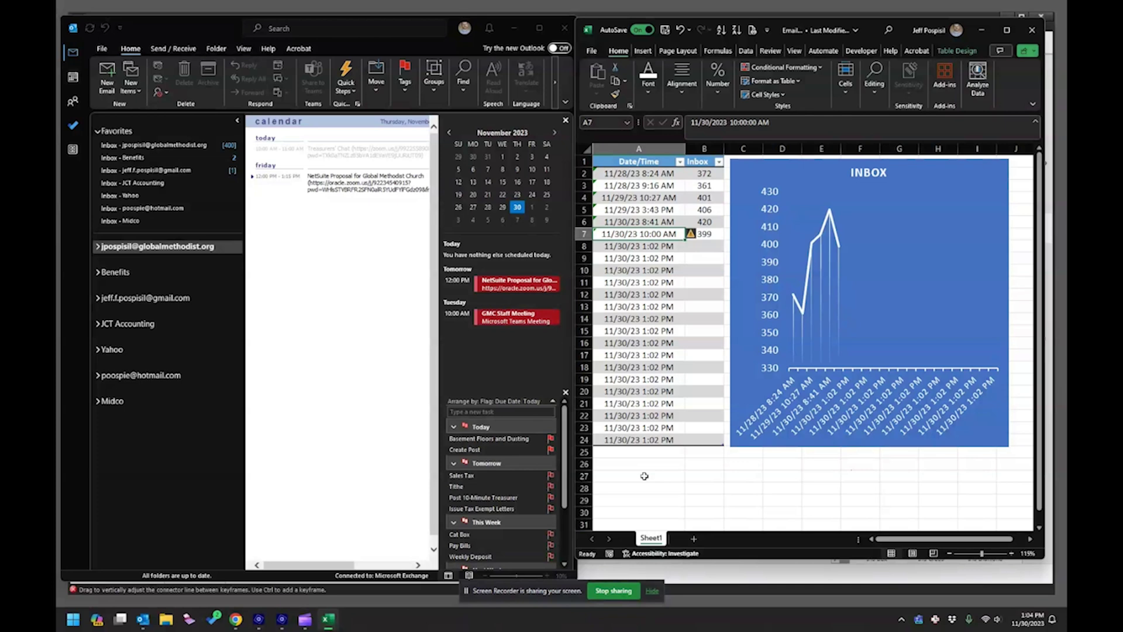
- Browse Excel's Win+Z snap layouts and click a zone, leaving the arrangement unchanged
{"action": "key", "text": "super+z"}
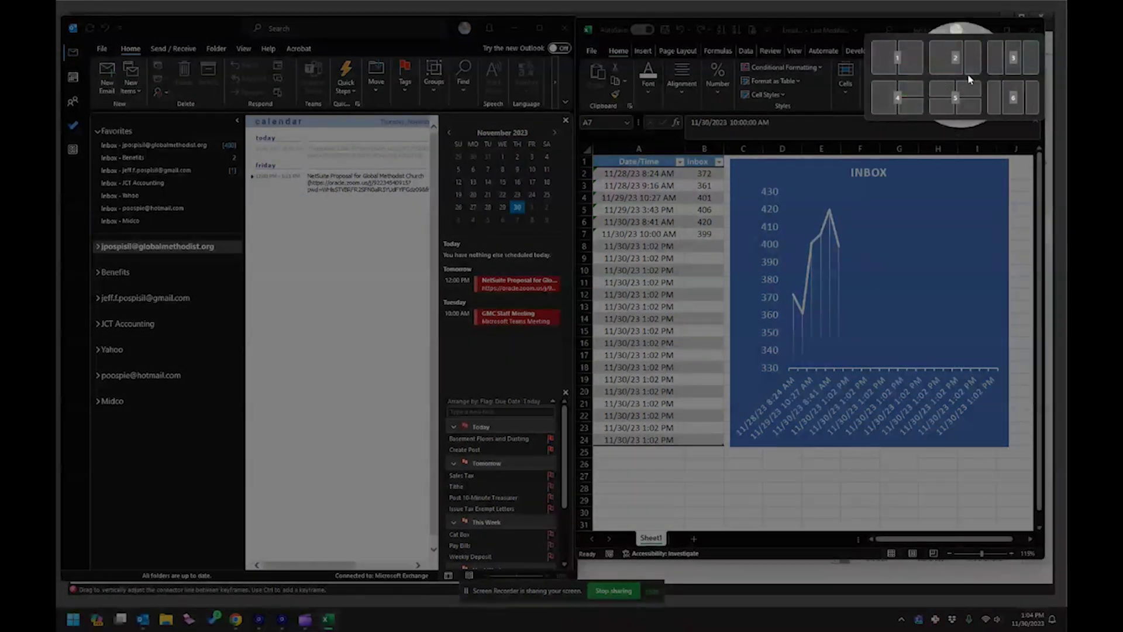
{"action": "left_click", "coordinate": [1009, 100]}
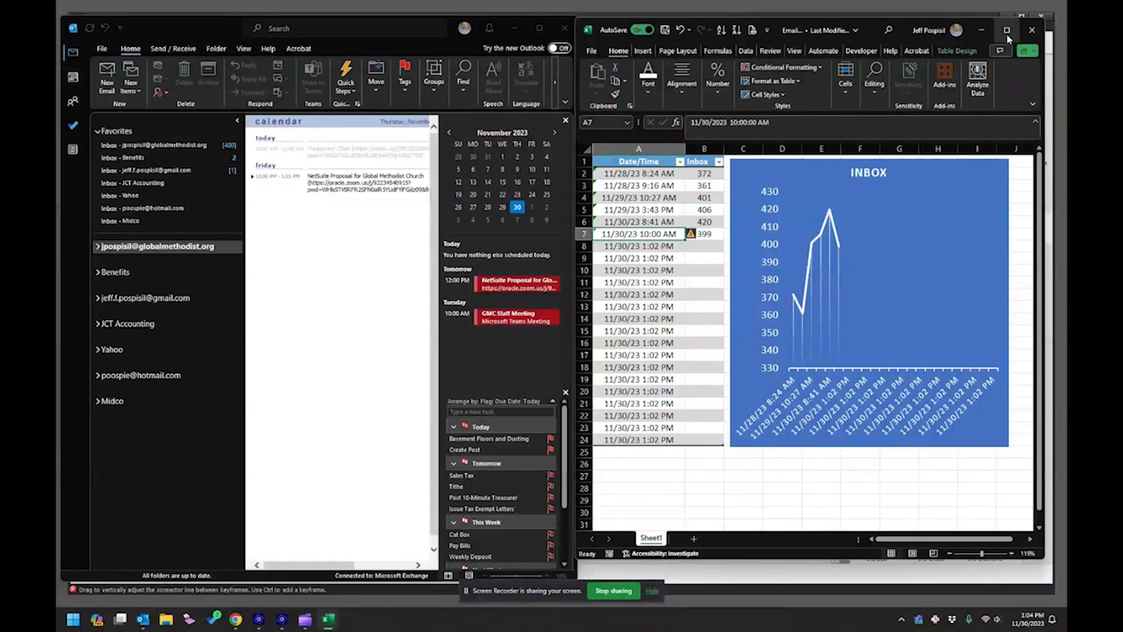
- Switch from Outlook back to Excel, maximize it, and snap it into a right-hand third zone
{"action": "left_click", "coordinate": [565, 29]}
{"action": "key", "text": "super+Up"}
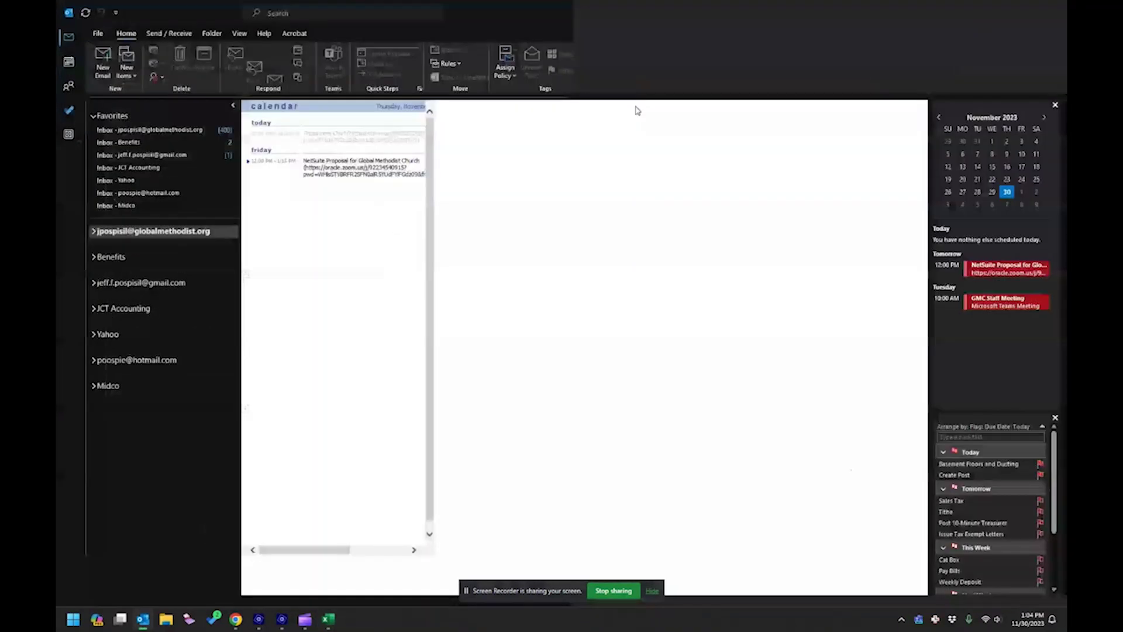
{"action": "key", "text": "alt+Tab"}
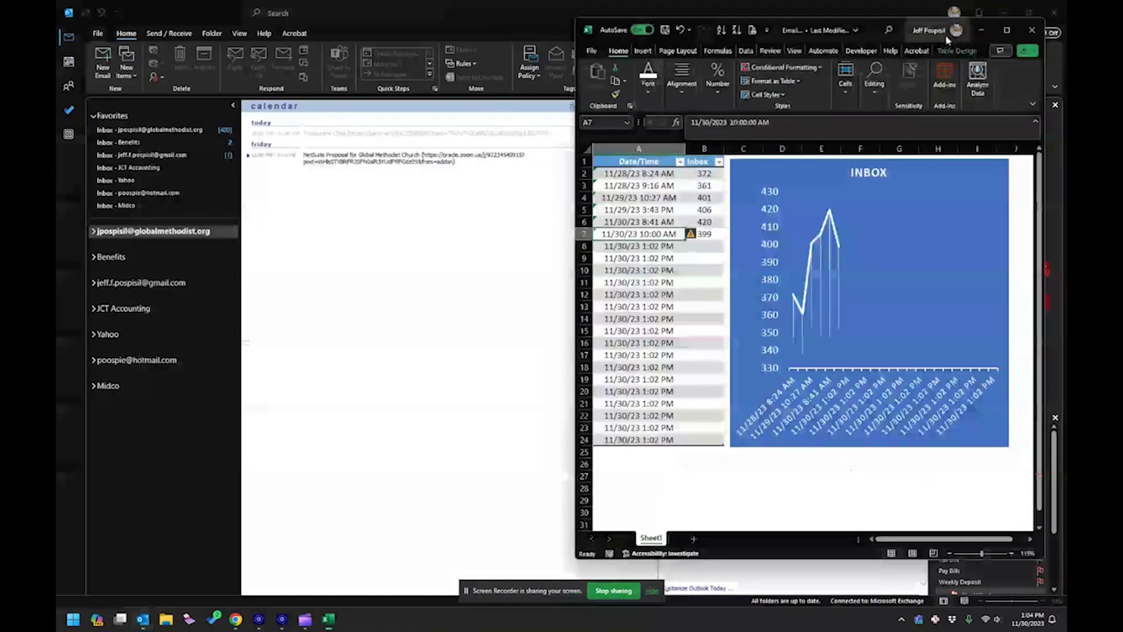
{"action": "double_click", "coordinate": [936, 30]}
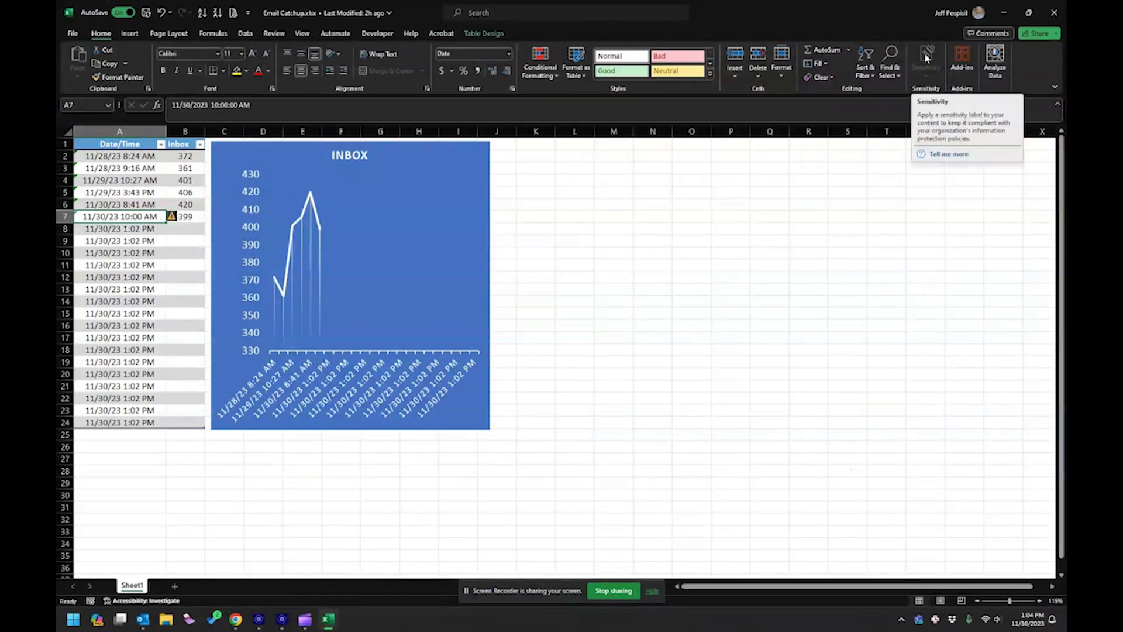
{"action": "mouse_move", "coordinate": [1028, 12]}
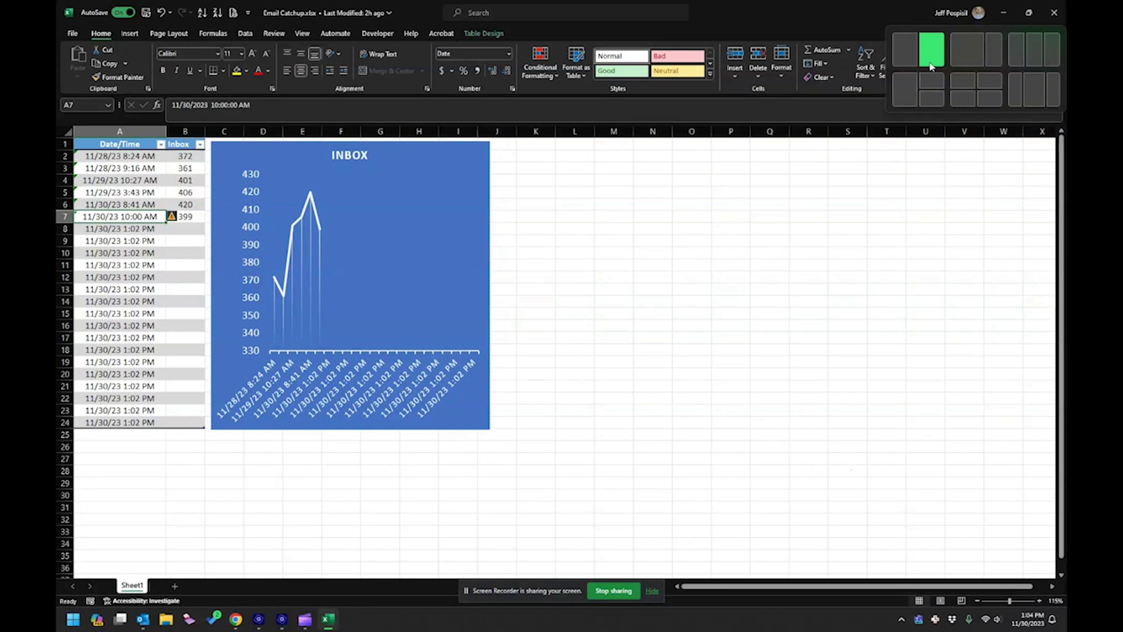
{"action": "left_click", "coordinate": [994, 58]}
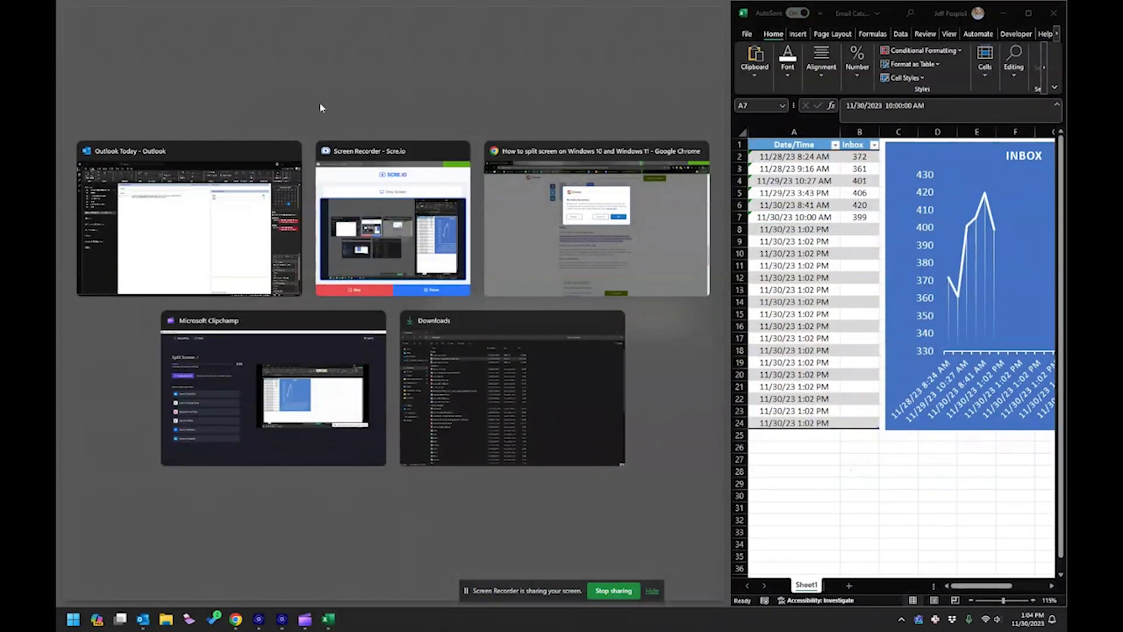
- Put Outlook on the left via Snap Assist, select cell B8, and snap Excel into the right half
{"action": "mouse_move", "coordinate": [188, 232]}
{"action": "left_click", "coordinate": [195, 251]}
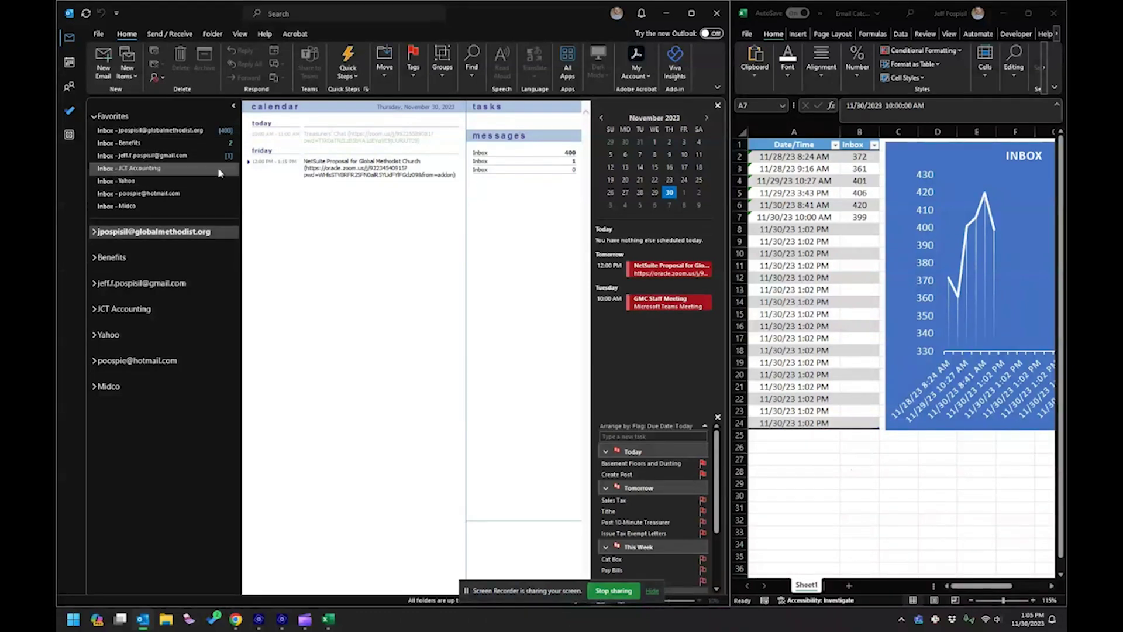
{"action": "left_click", "coordinate": [806, 223]}
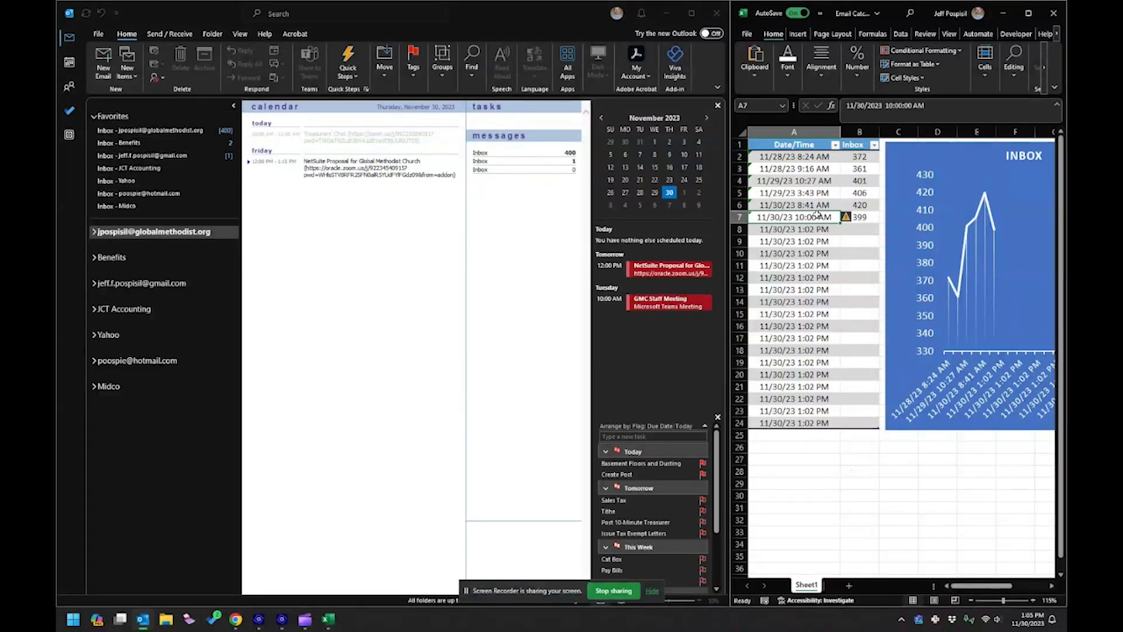
{"action": "left_click", "coordinate": [851, 232]}
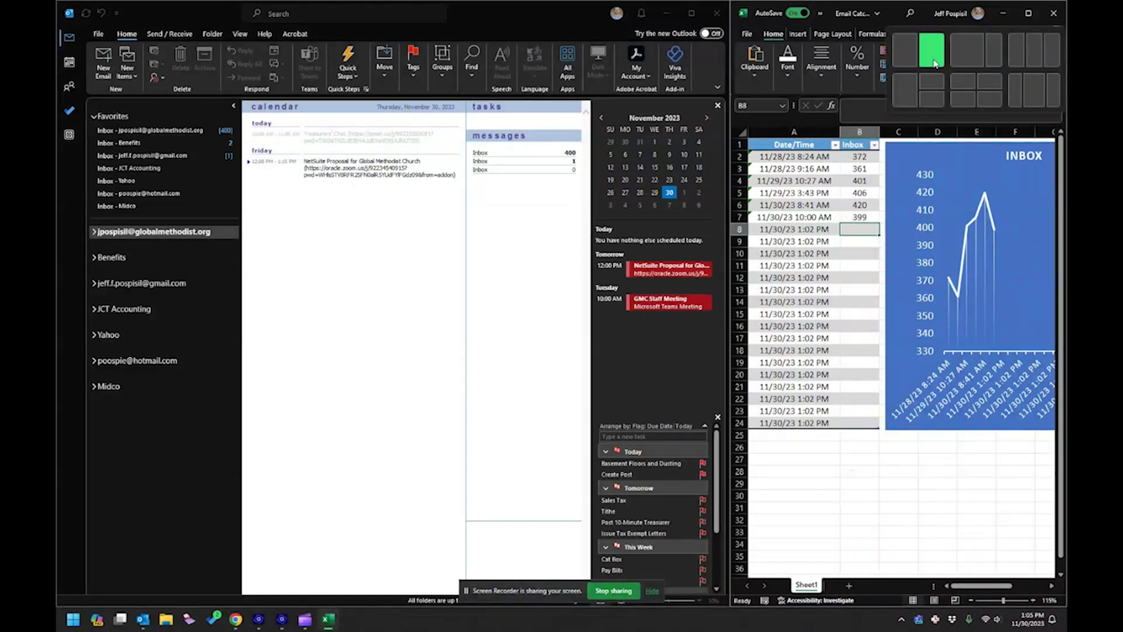
{"action": "left_click", "coordinate": [930, 61]}
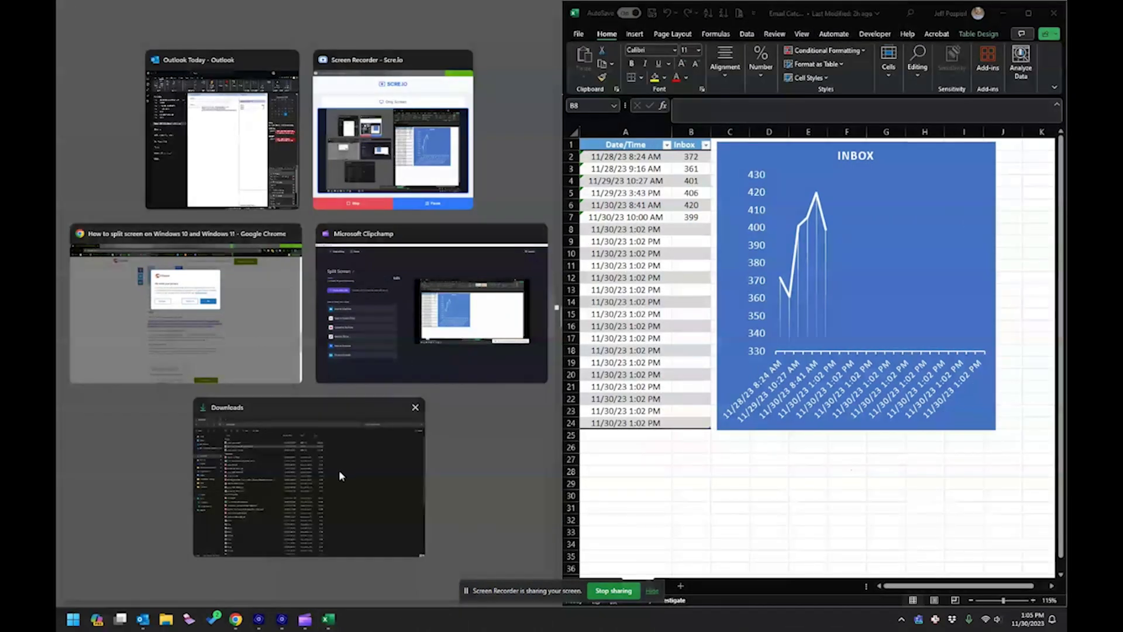
{"action": "mouse_move", "coordinate": [222, 130]}
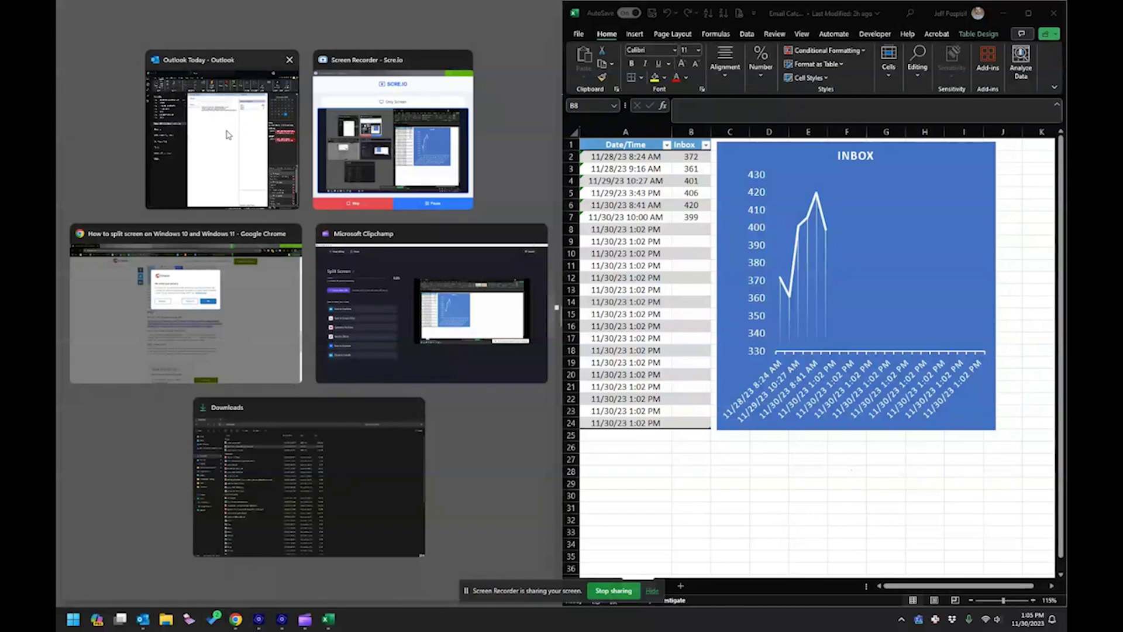
- Fill the left half with Outlook, then maximize and restore it to a floating window
{"action": "left_click", "coordinate": [198, 100]}
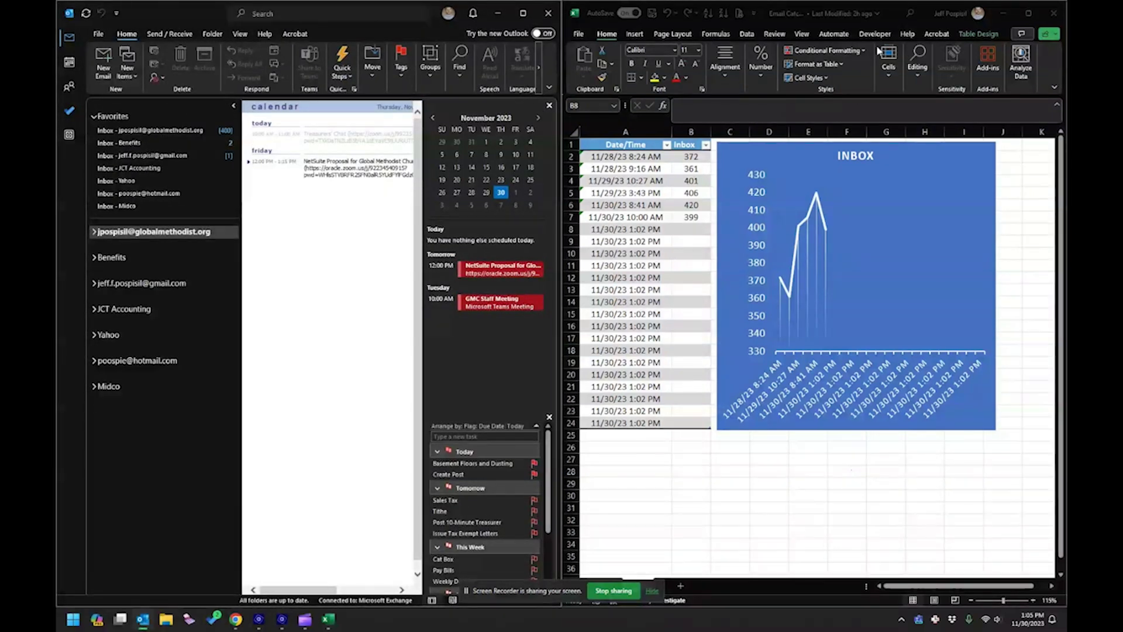
{"action": "left_click", "coordinate": [518, 16]}
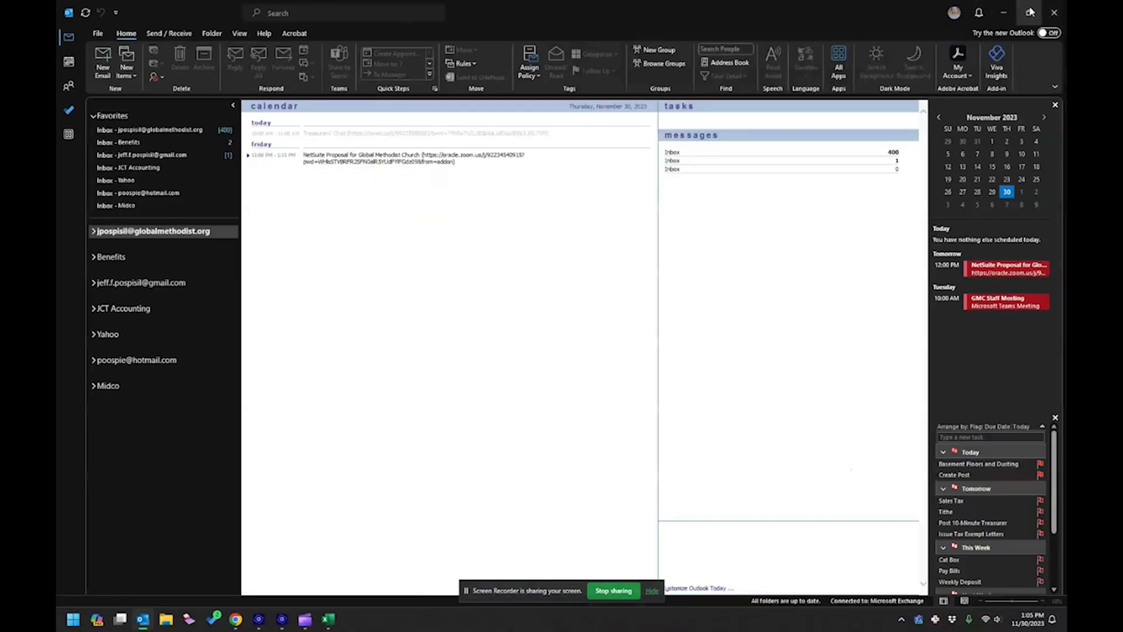
{"action": "left_click", "coordinate": [1028, 13]}
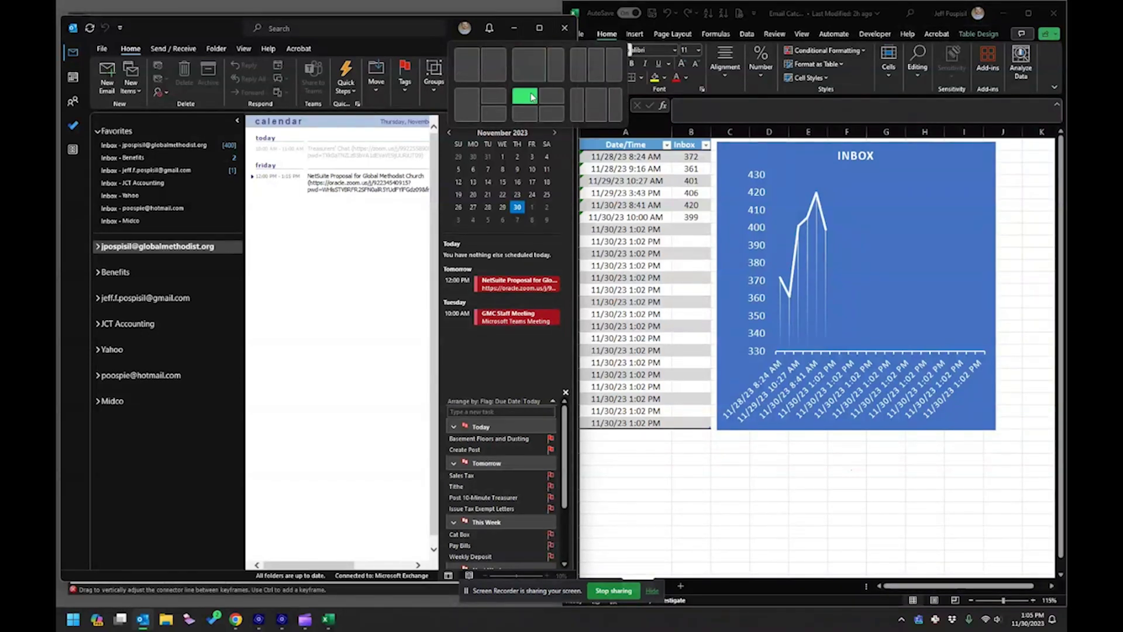
- Snap Outlook top-left, Excel top-right, Chrome bottom-left and Downloads bottom-right in the 2x2 grid
{"action": "left_click", "coordinate": [532, 97]}
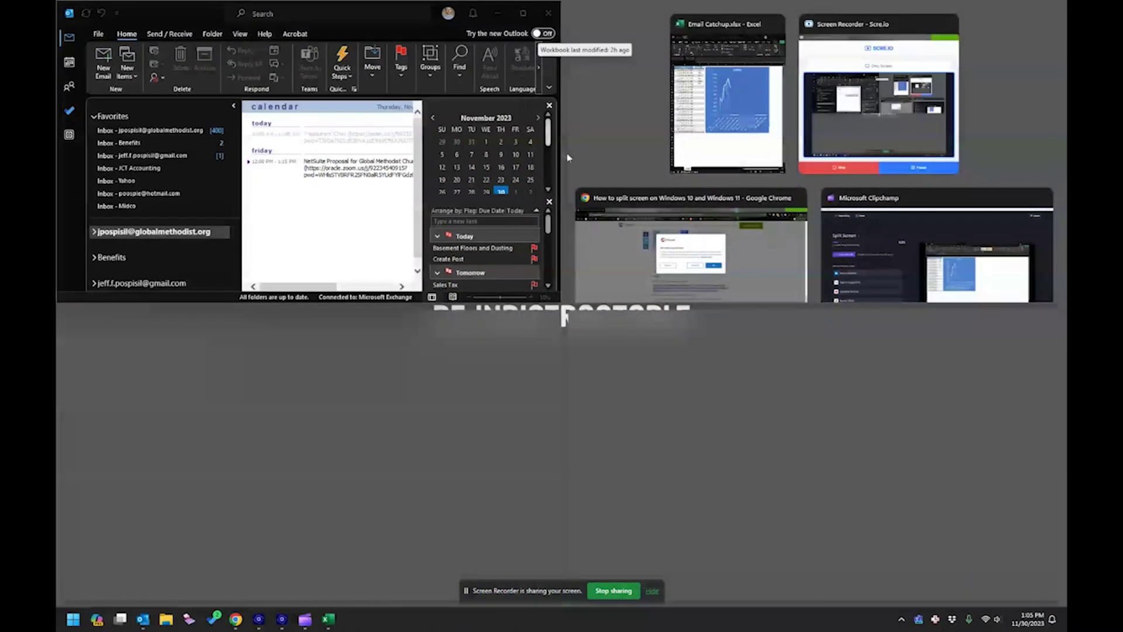
{"action": "left_click", "coordinate": [722, 100]}
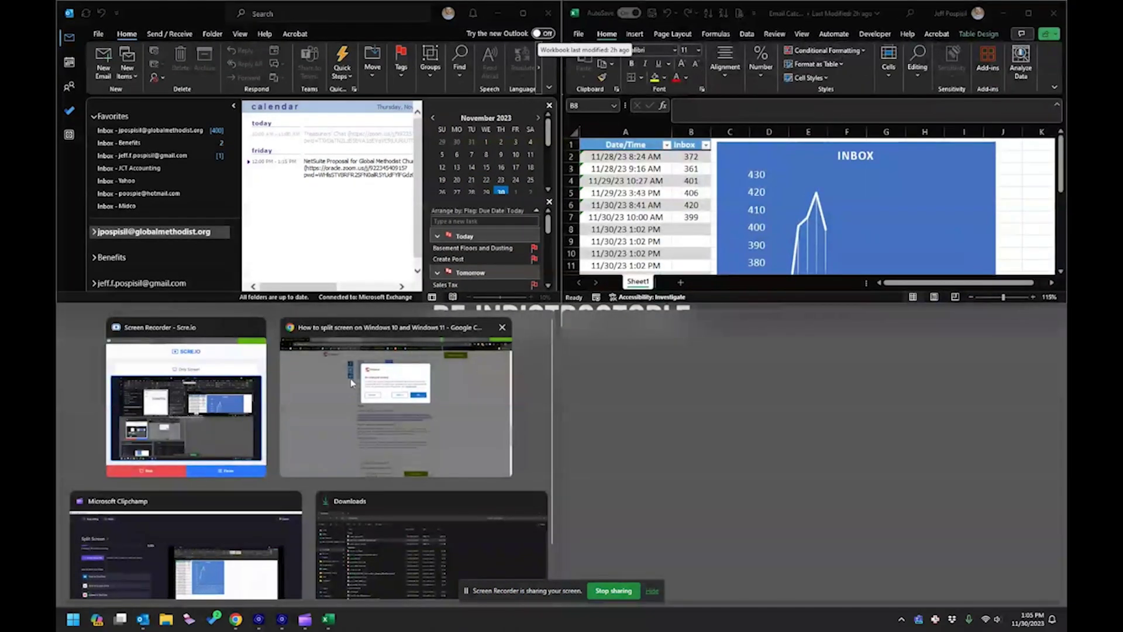
{"action": "left_click", "coordinate": [312, 413]}
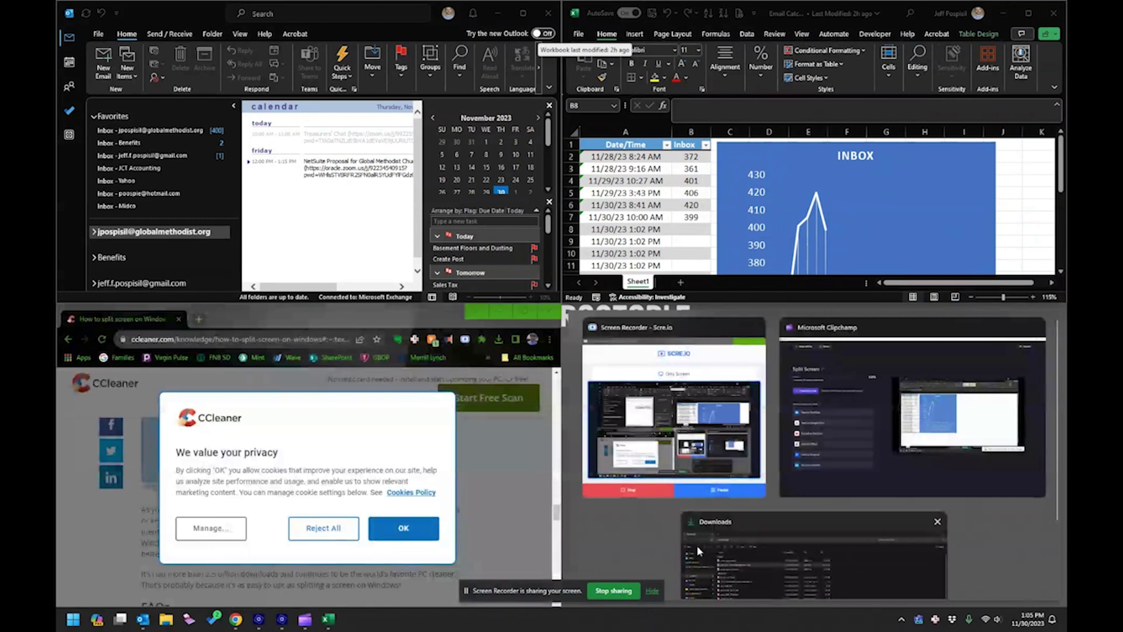
{"action": "left_click", "coordinate": [710, 535]}
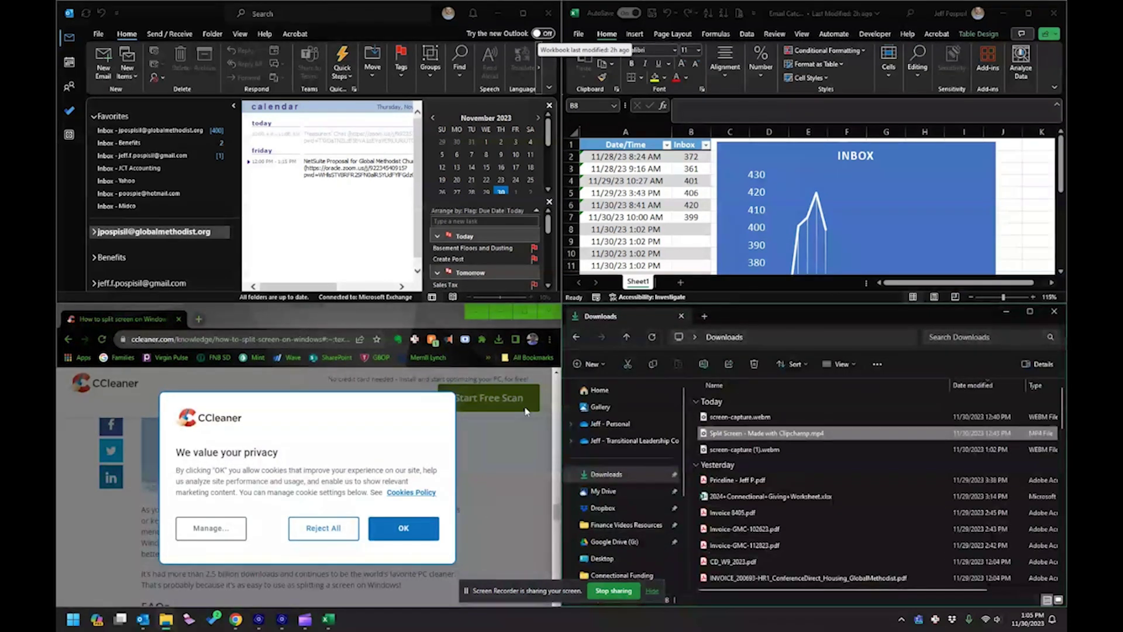